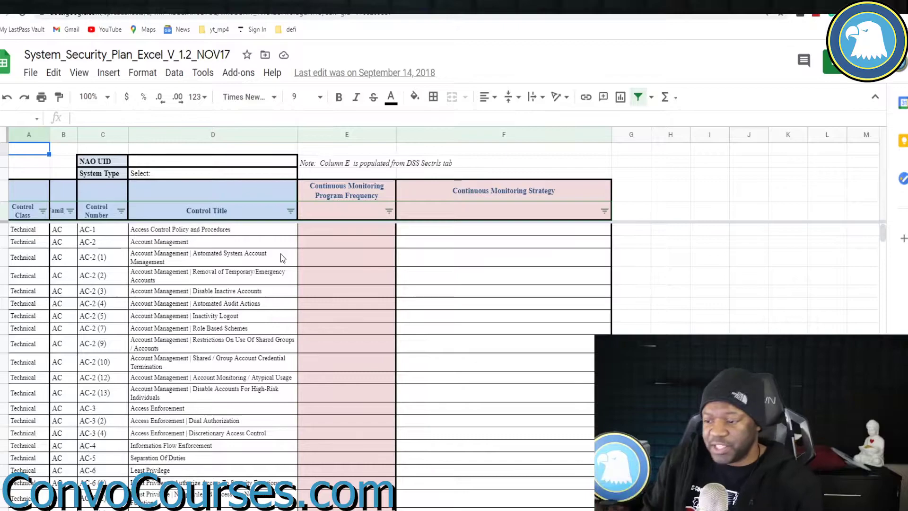
Check AC-1's frequency formula, review the DSS System Security Plan sheet, then return to SecCtrls.
left_click(376, 229)
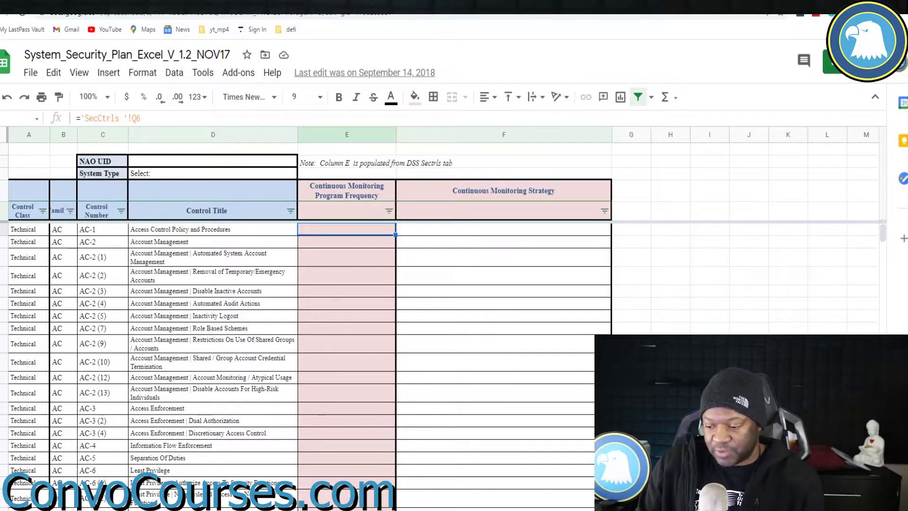
key("ctrl+shift+Page_Up")
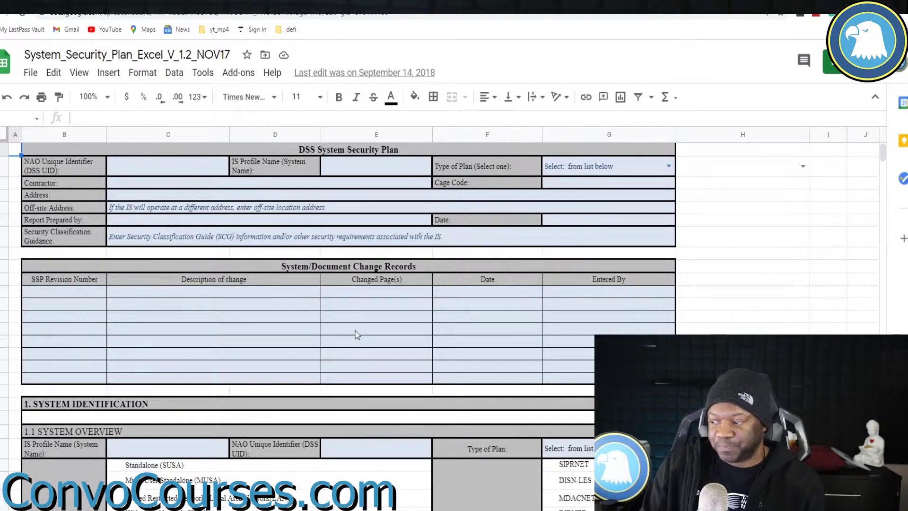
left_click(377, 320)
scroll(378, 320, "down", 3)
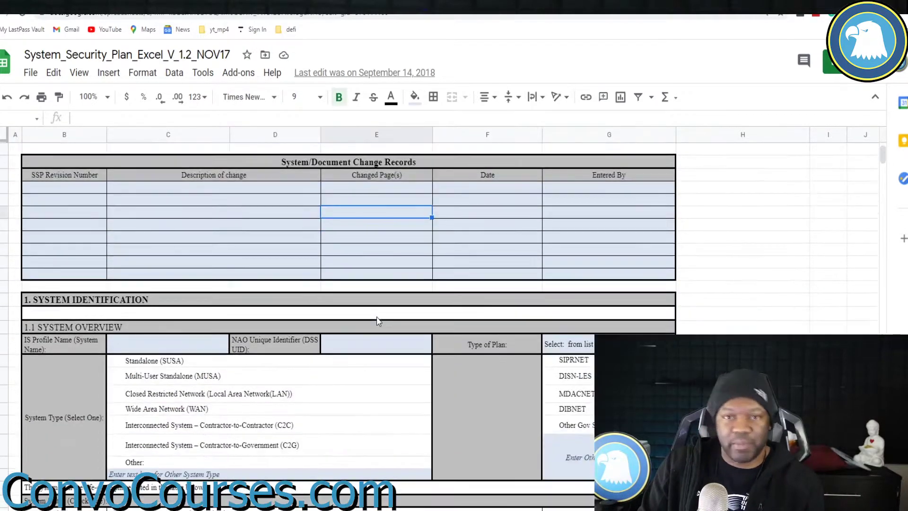
scroll(378, 321, "down", 6)
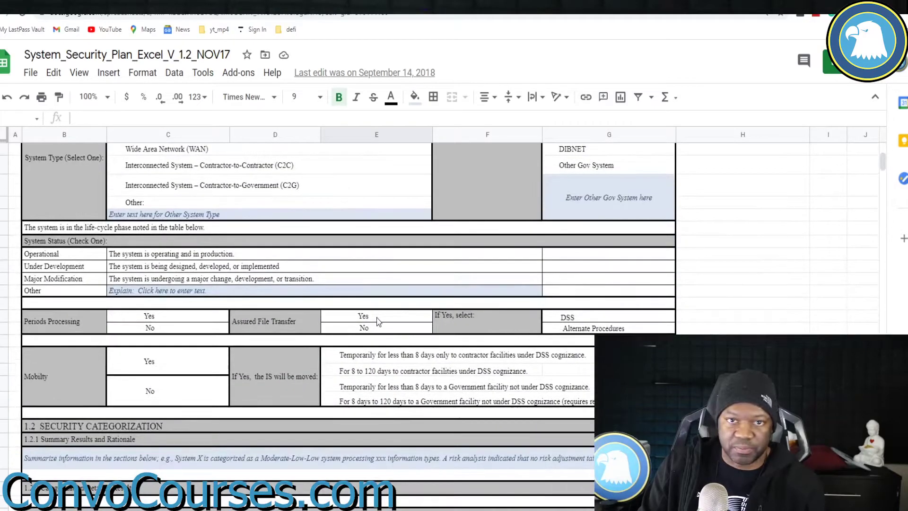
scroll(377, 320, "down", 1)
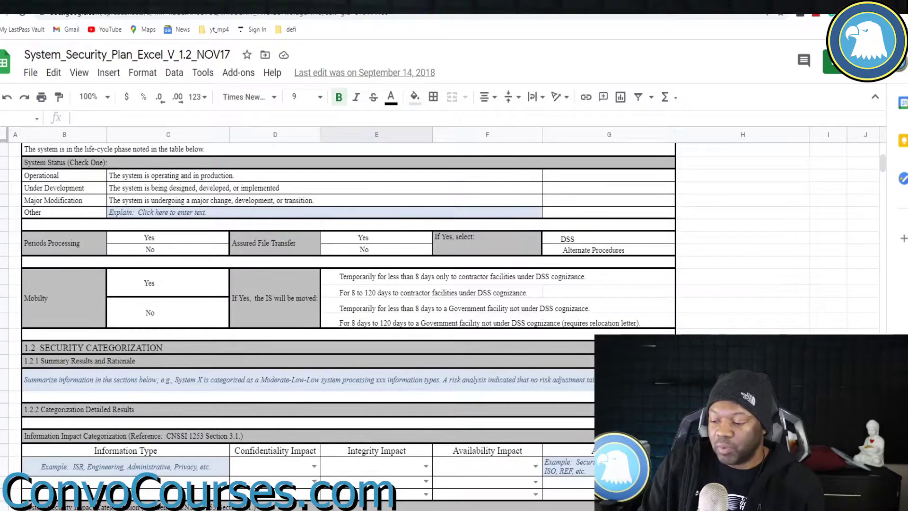
left_click(401, 504)
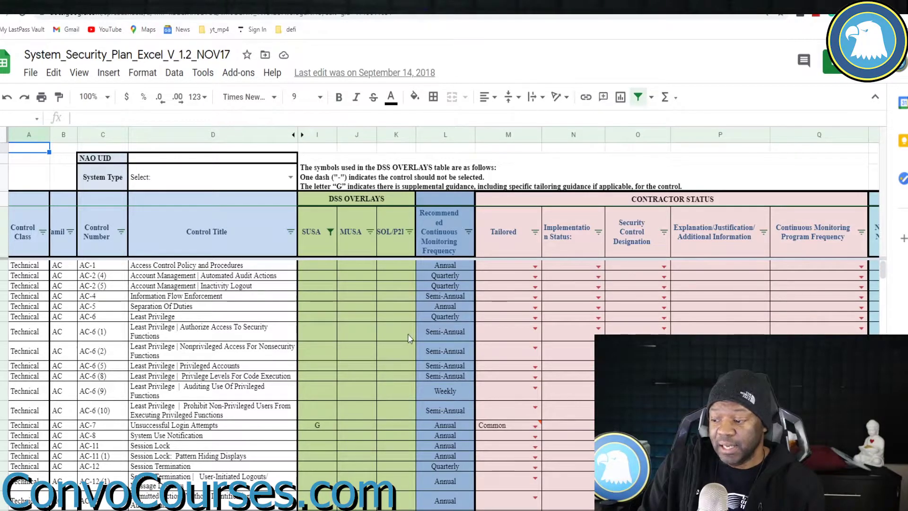
Move along the AC-1 row past Tailored and Security Control Designation toward column Q.
scroll(674, 291, "right", 5)
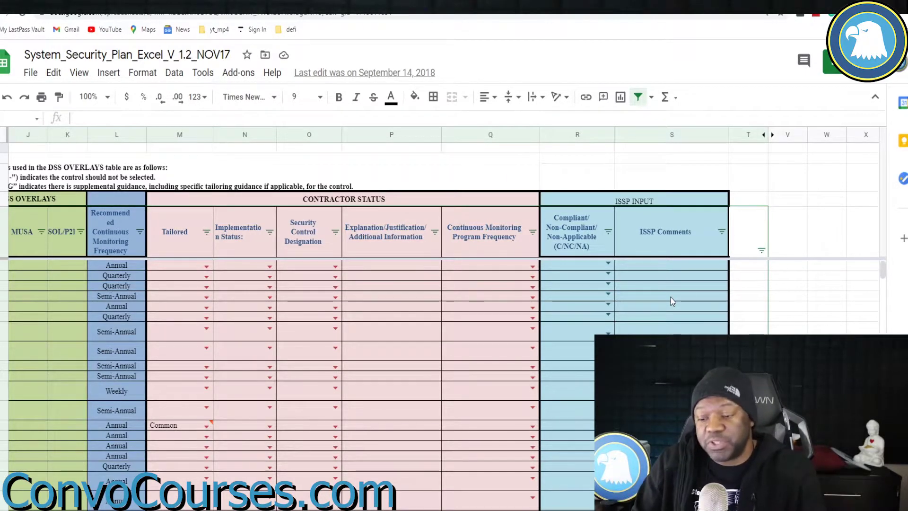
scroll(673, 299, "left", 5)
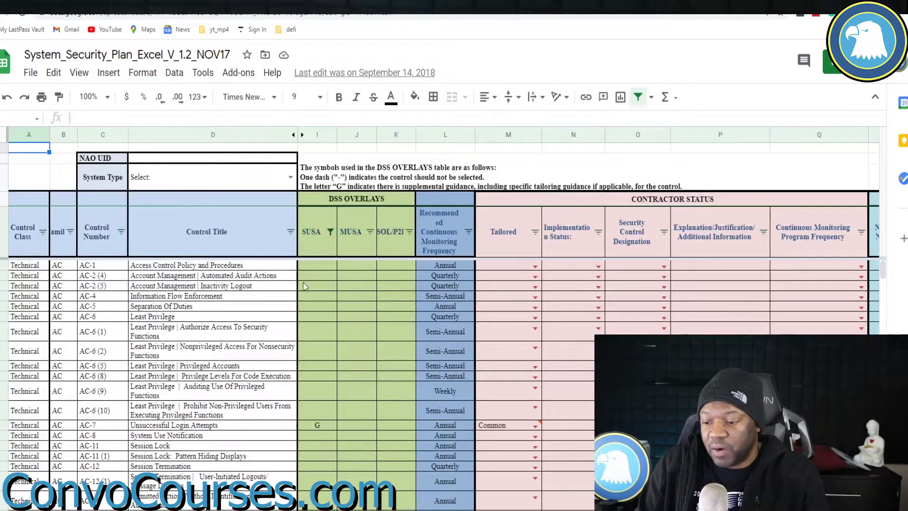
left_click(235, 268)
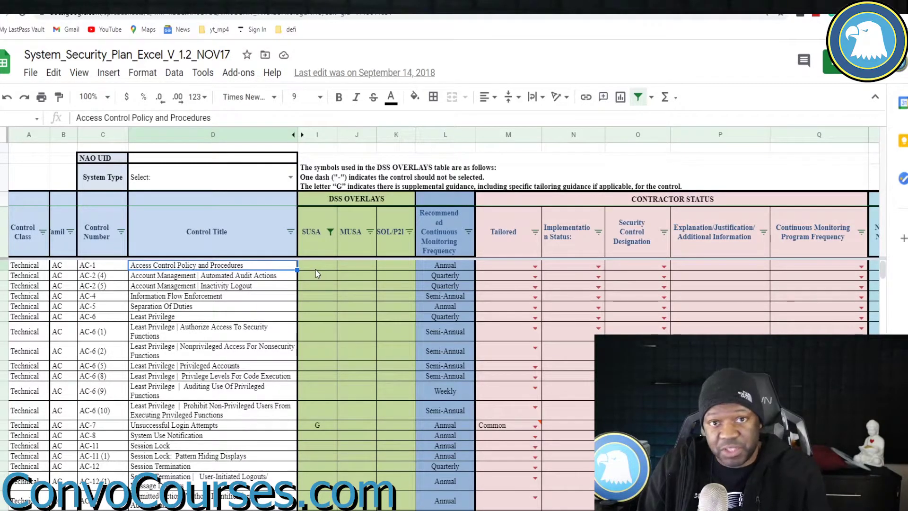
scroll(340, 270, "right", 1)
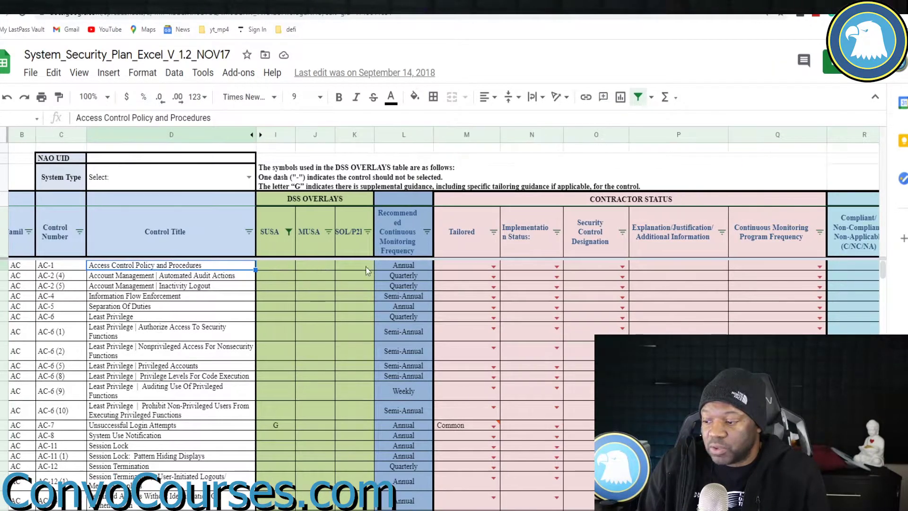
left_click(454, 266)
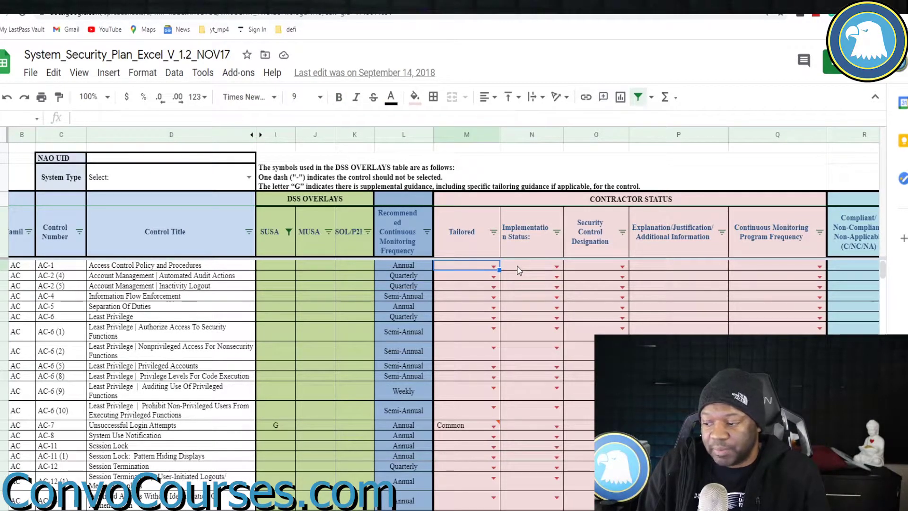
scroll(519, 270, "right", 2)
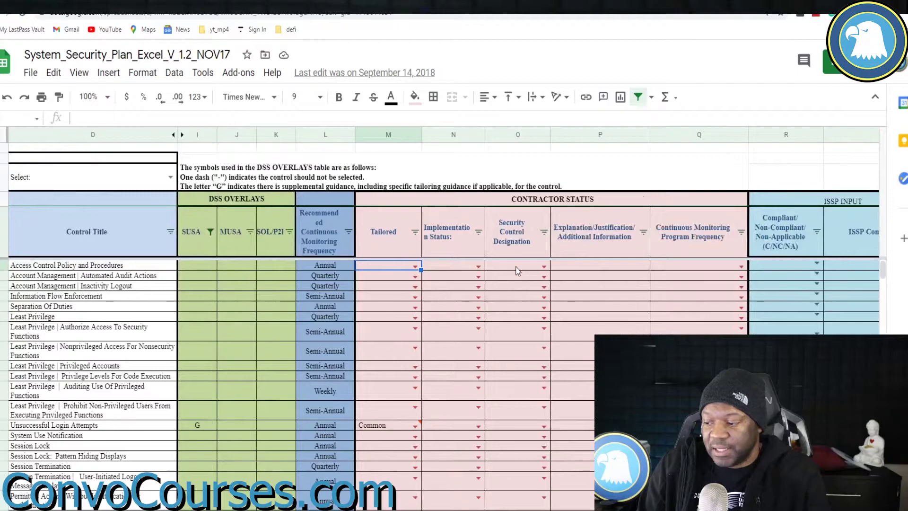
left_click(517, 269)
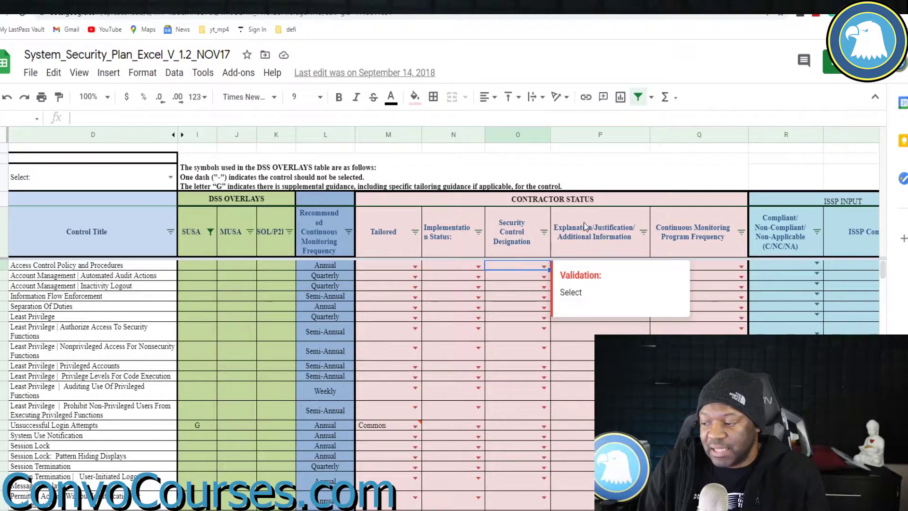
scroll(732, 263, "right", 4)
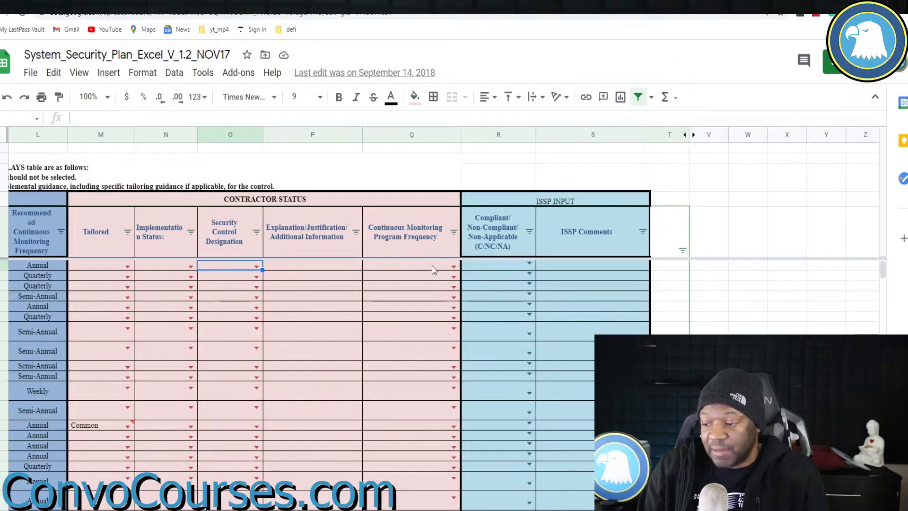
Pick Annual from AC-1's column Q frequency dropdown, then reopen the list.
left_click(453, 266)
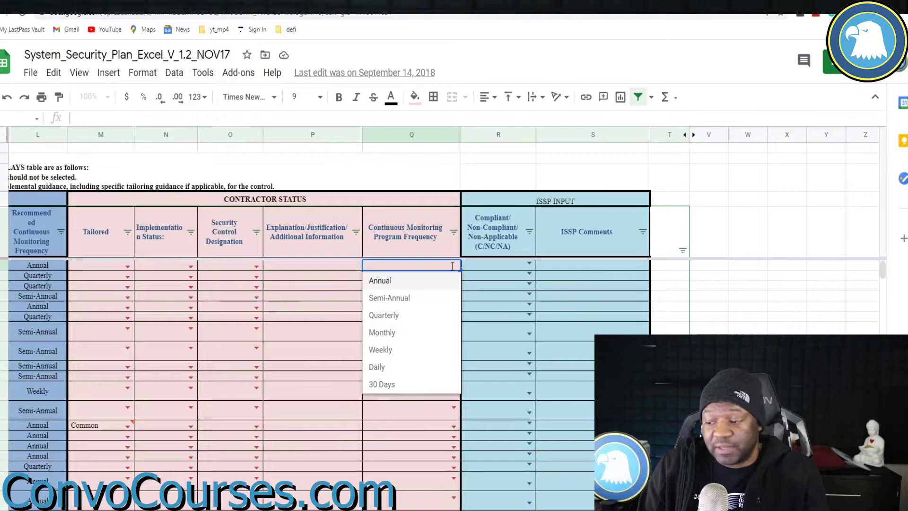
left_click(429, 281)
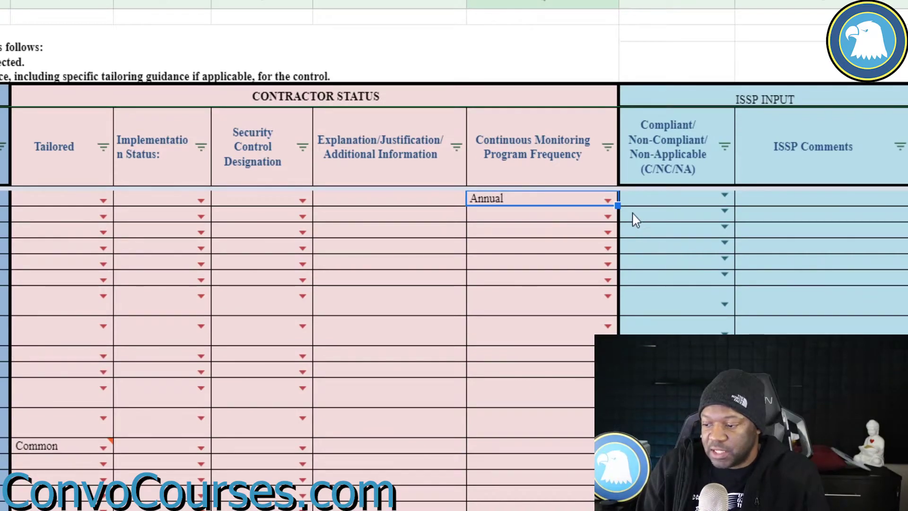
left_click(607, 200)
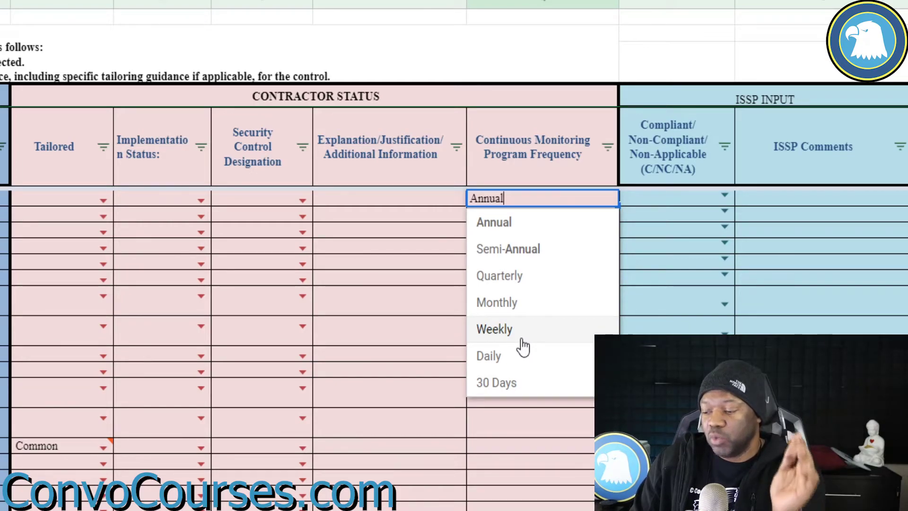
Close the frequency list keeping Annual for AC-1, and move to the cell below.
left_click(520, 231)
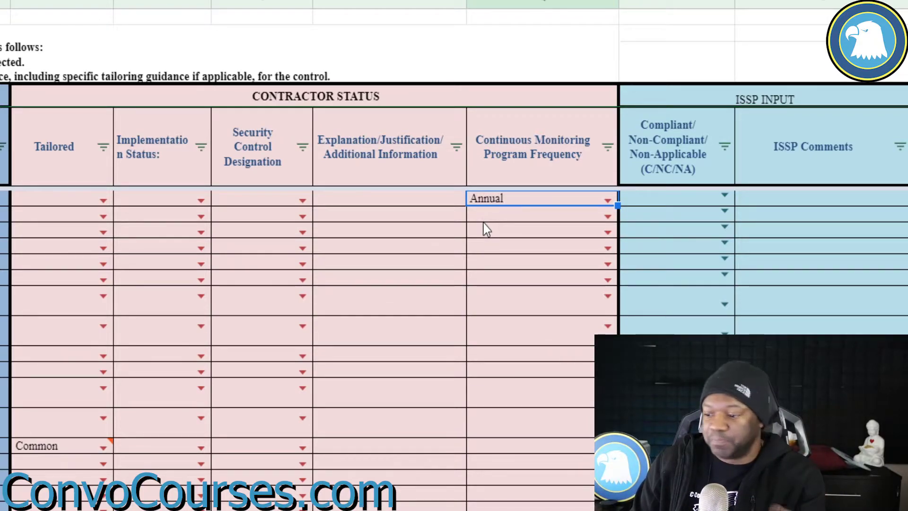
left_click(489, 202)
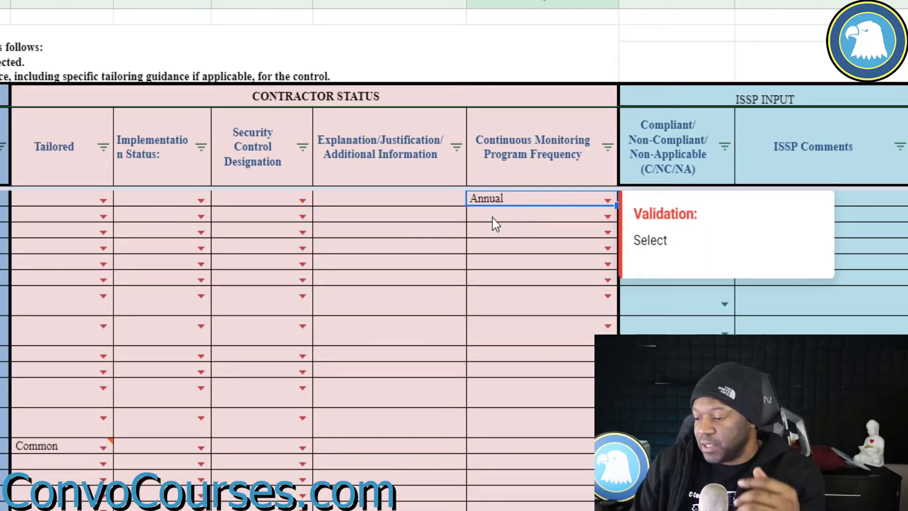
left_click(492, 218)
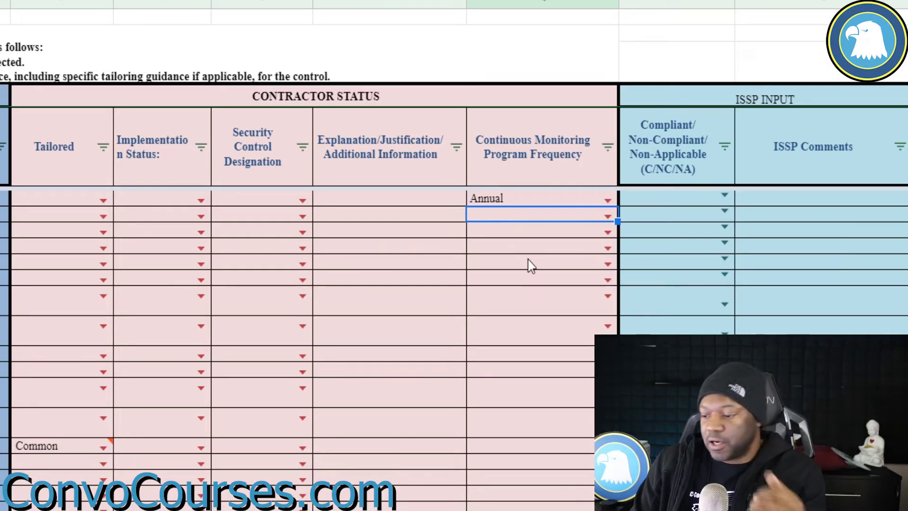
Scroll the control list down past the AC and AU rows to the AT controls.
scroll(528, 259, "left", 5)
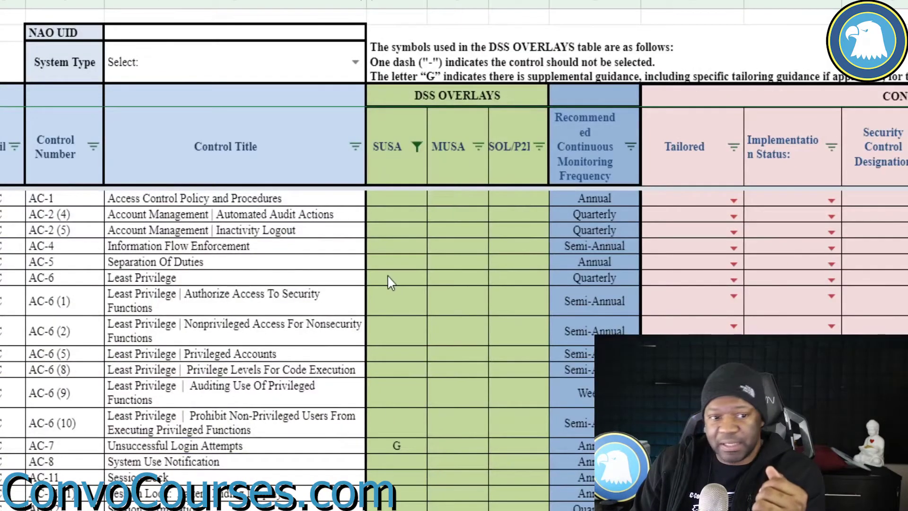
scroll(338, 296, "down", 4)
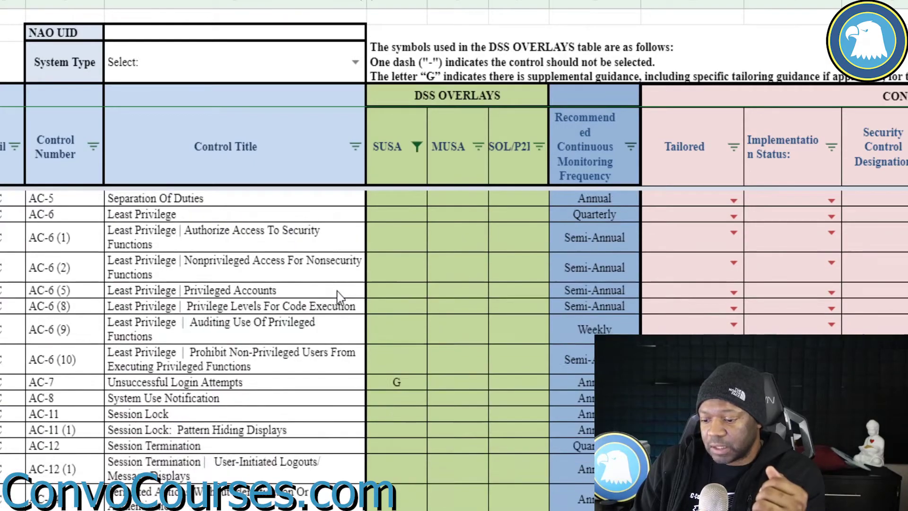
scroll(338, 297, "down", 12)
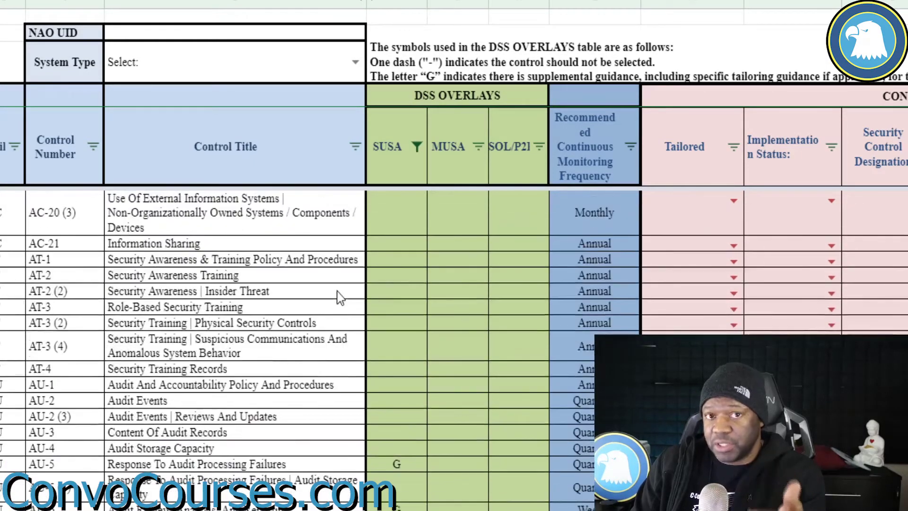
scroll(340, 296, "down", 6)
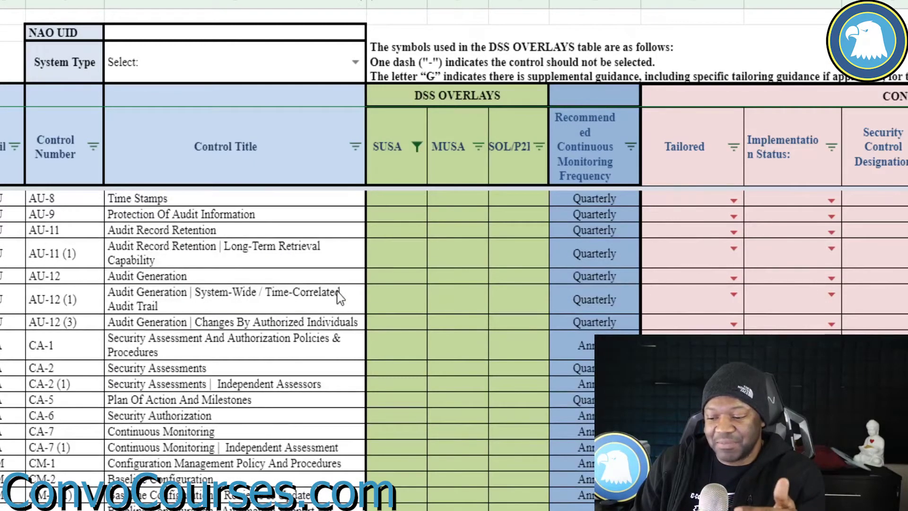
scroll(341, 292, "down", 2)
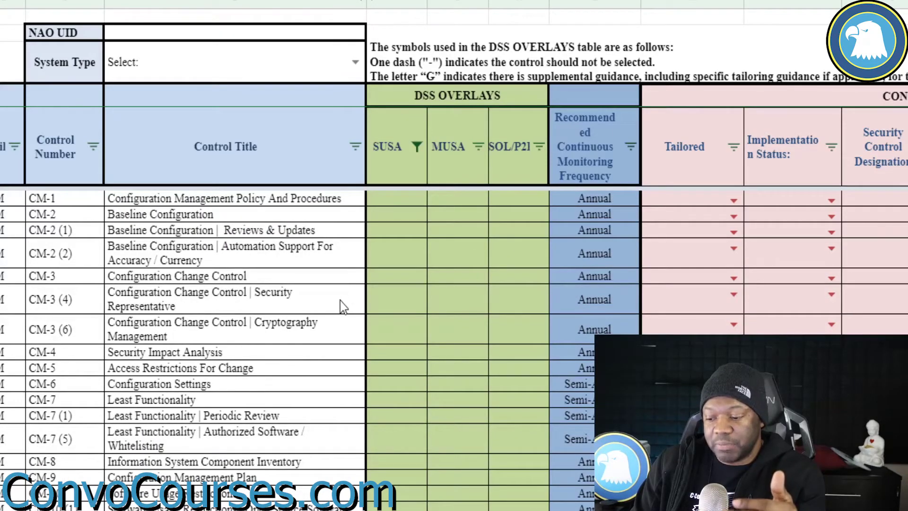
scroll(339, 301, "up", 15)
scroll(339, 300, "down", 2)
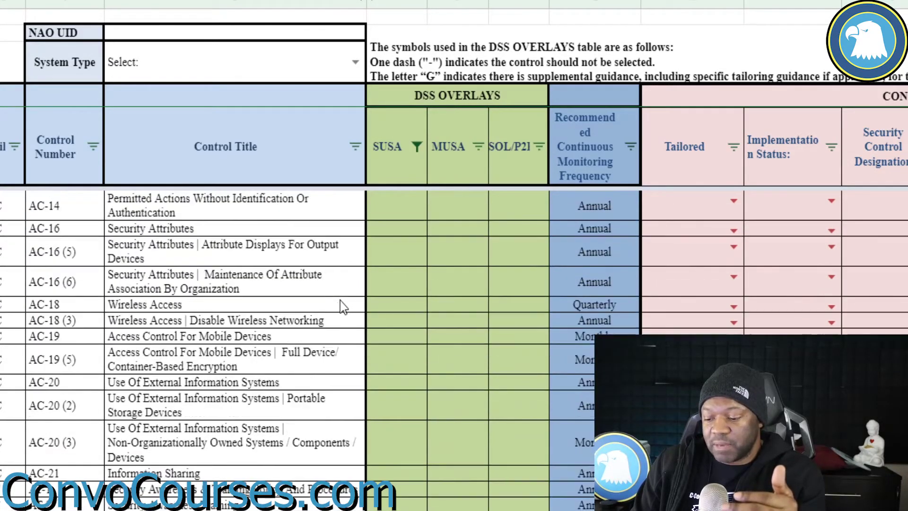
scroll(339, 301, "down", 1)
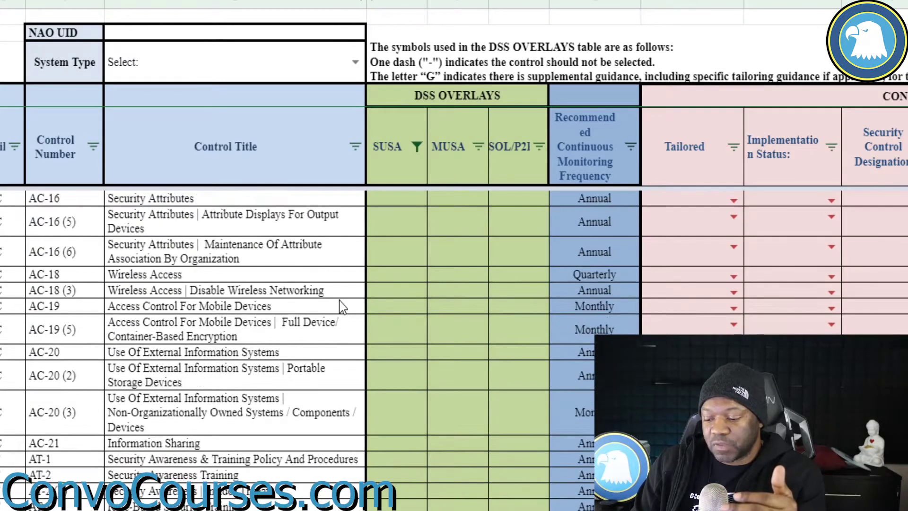
Point out the AT-1 training policy and AT-2 Security Awareness Training title cells.
left_click(306, 456)
scroll(359, 457, "down", 3)
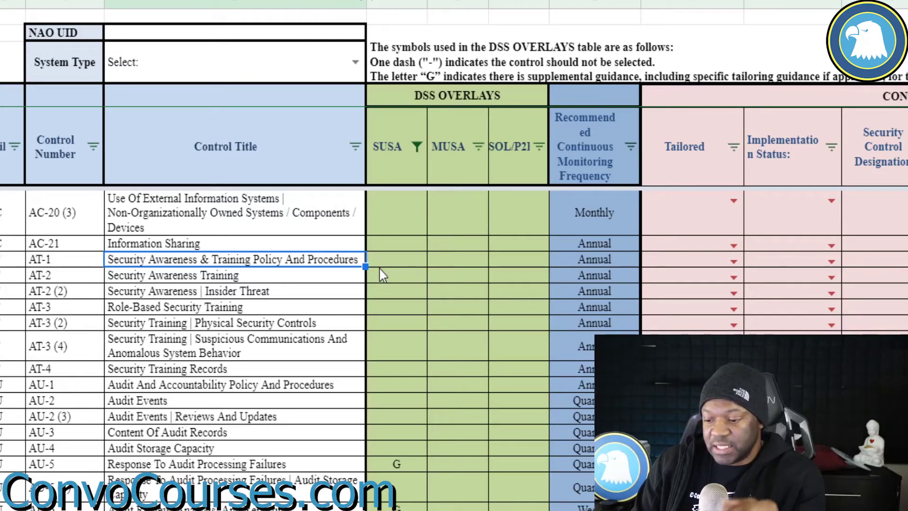
left_click(305, 275)
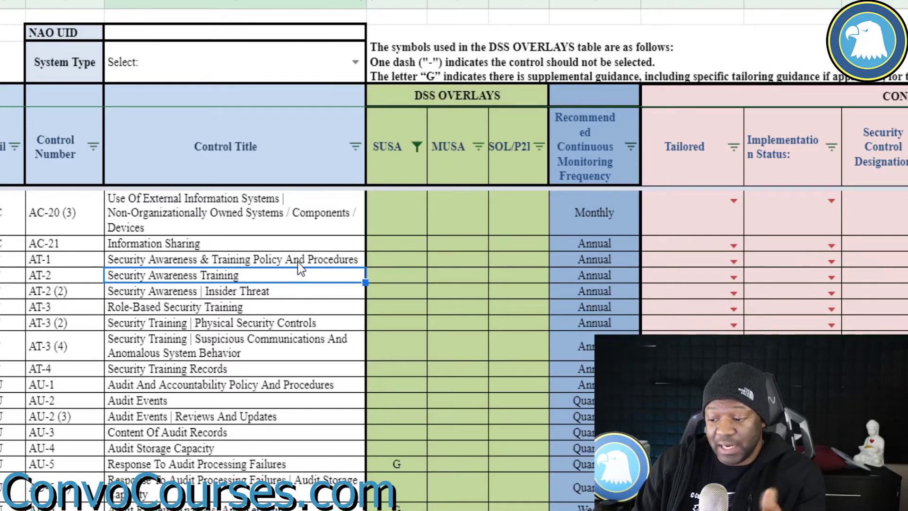
left_click(297, 262)
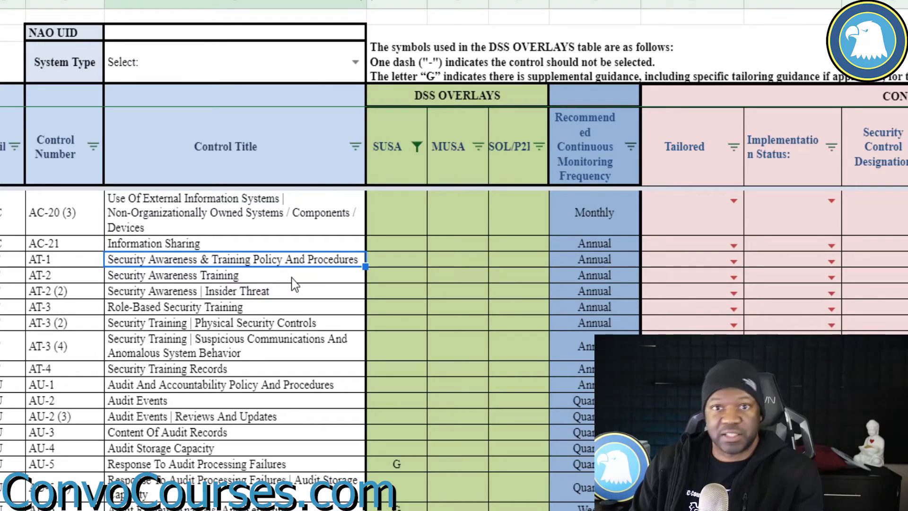
left_click(291, 279)
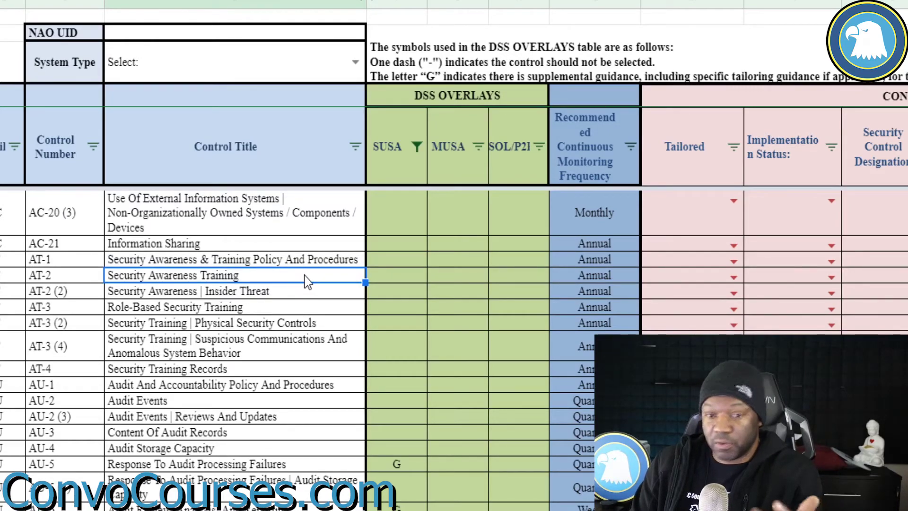
left_click(308, 278)
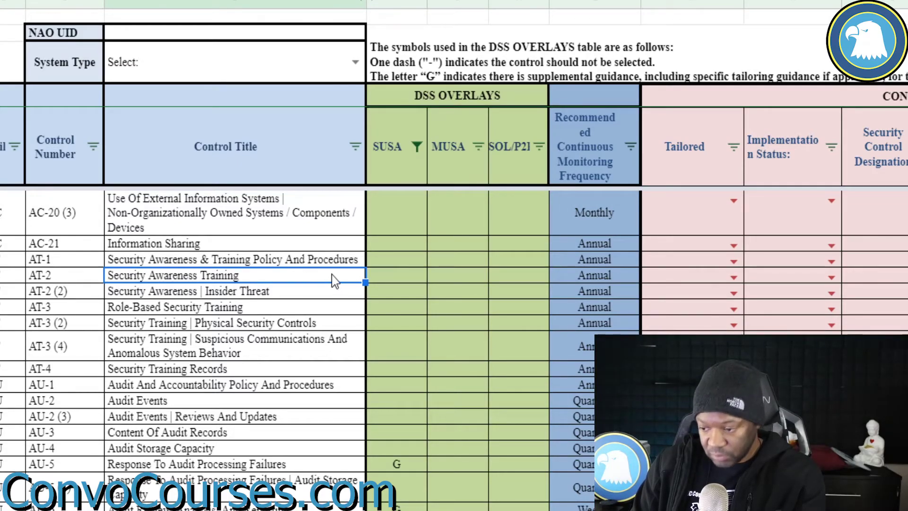
Move along the AT-2 row to its frequency cell and choose Monthly from the dropdown.
left_click(380, 265)
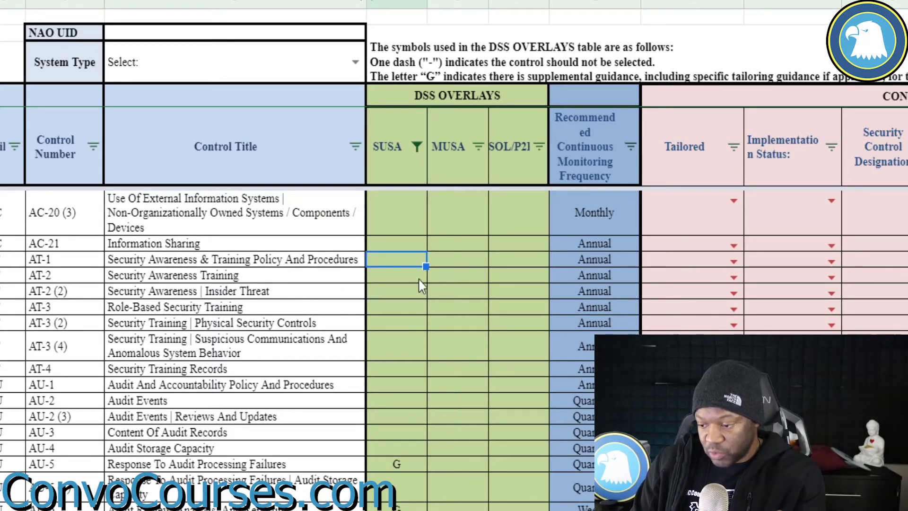
left_click(399, 279)
scroll(507, 279, "right", 8)
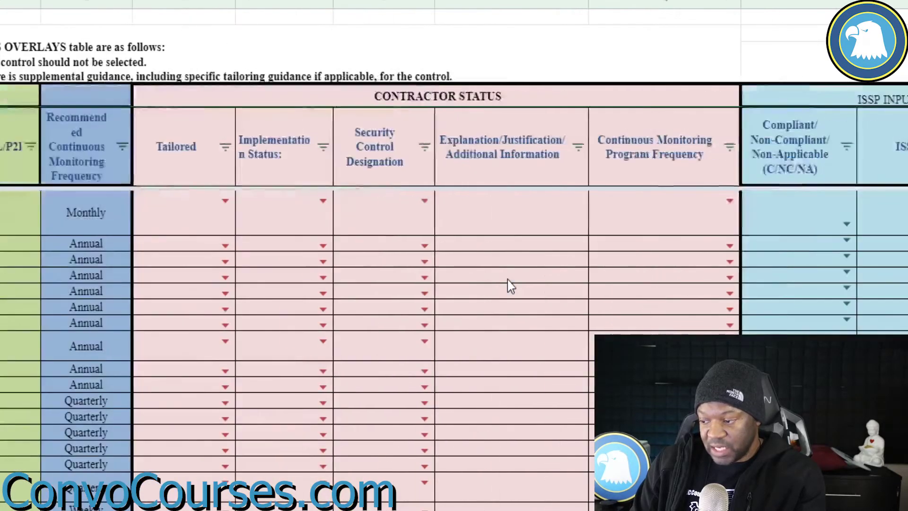
scroll(566, 274, "left", 8)
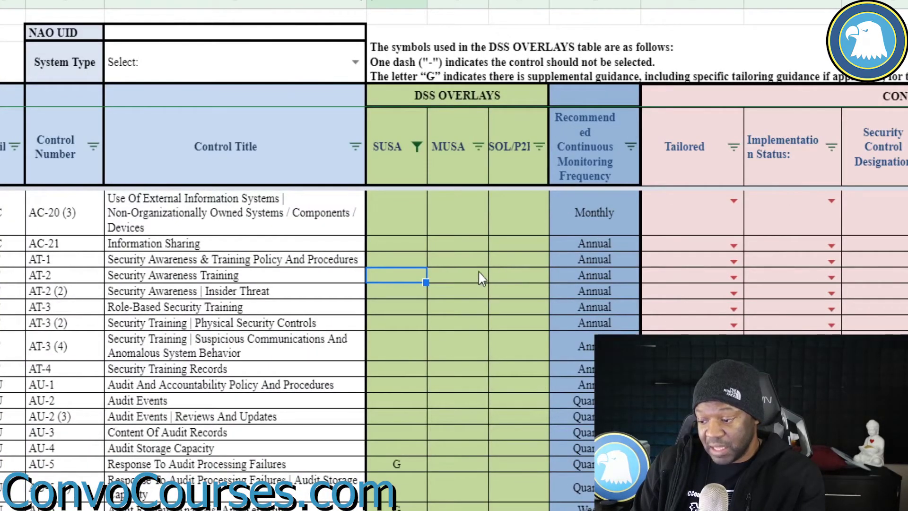
key("Right")
key("Right")
key("Right")
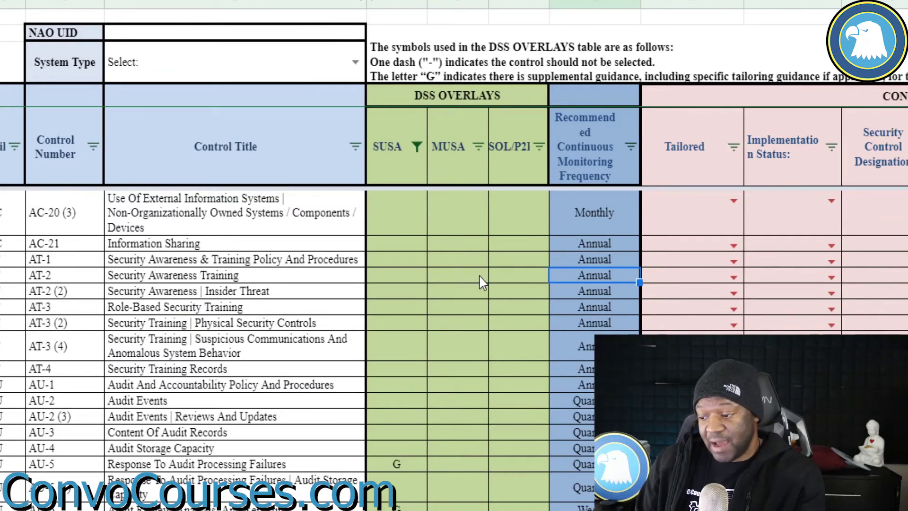
key("Right")
key("Right")
key("Right")
key("Right")
key("Right")
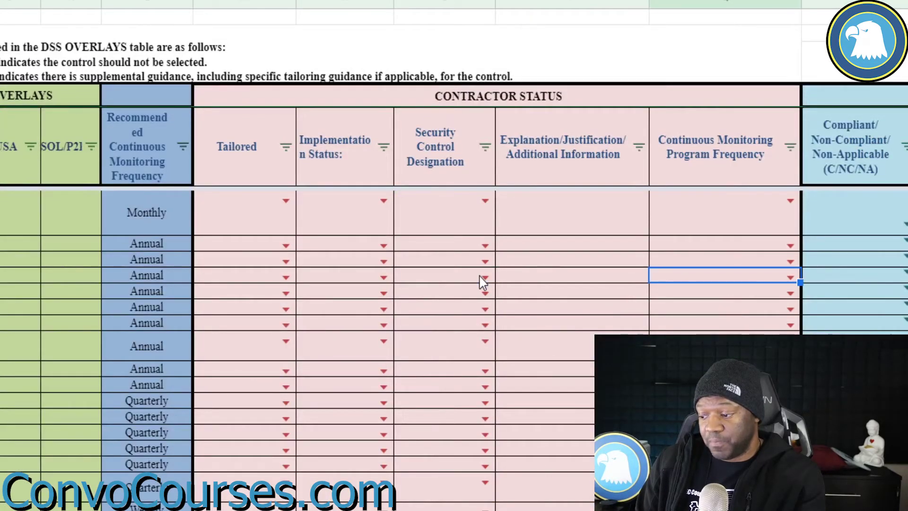
key("Left")
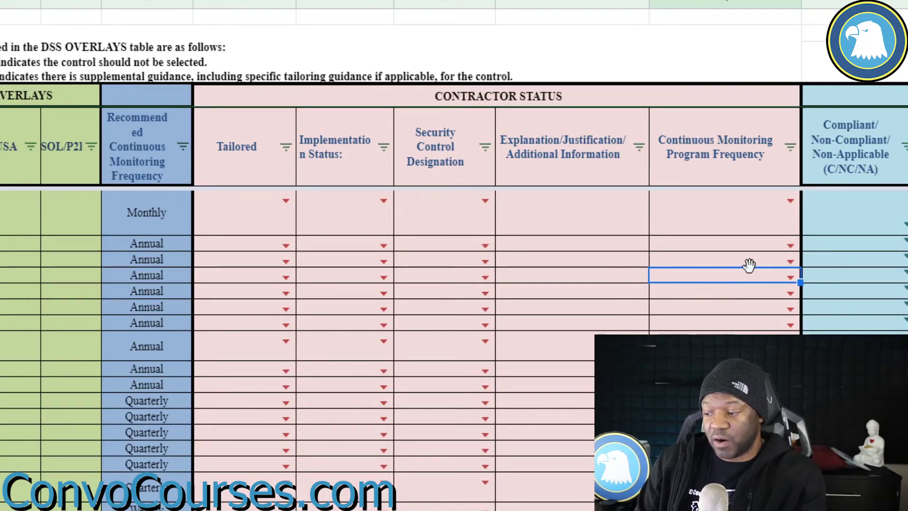
left_click(780, 278)
left_click(790, 277)
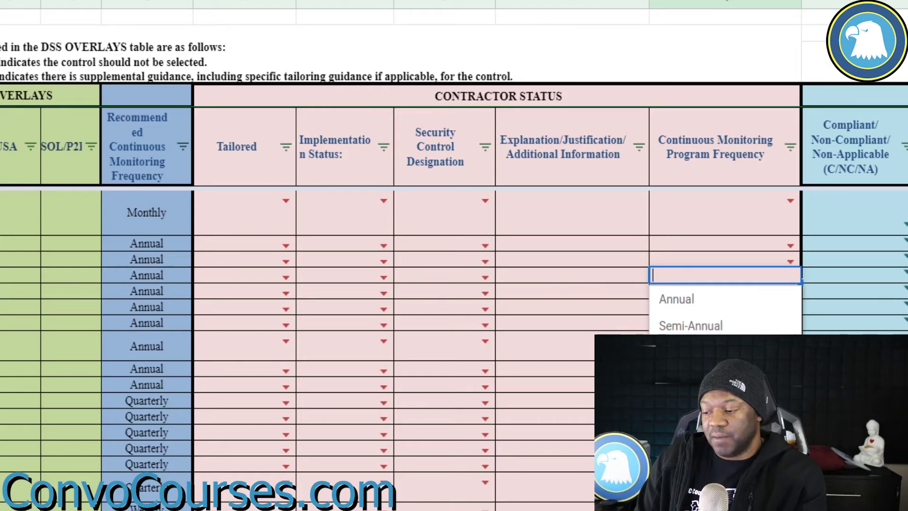
left_click(685, 379)
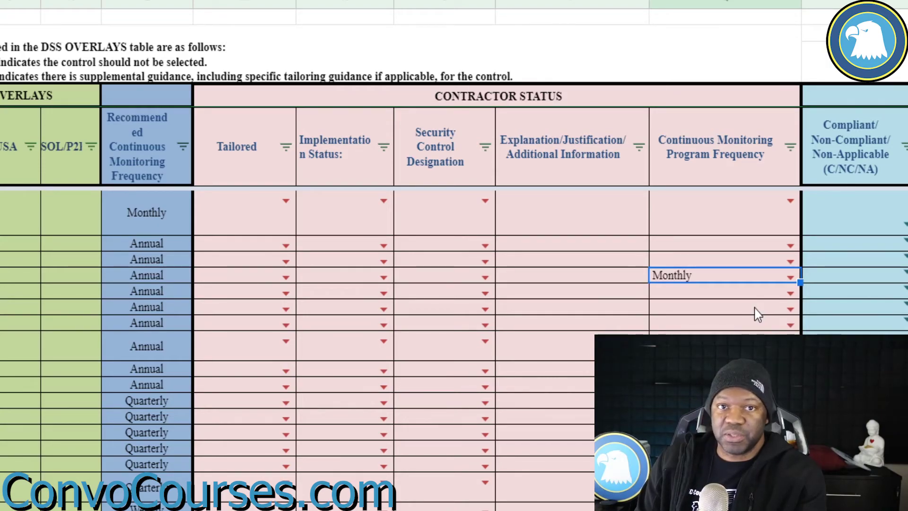